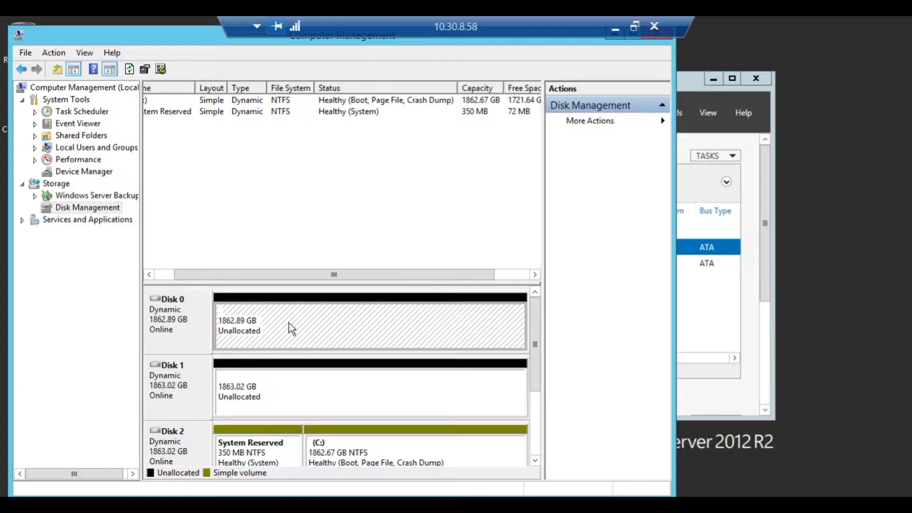
# Check the unallocated space on Disks 0, 1 and 3, then bring up Disk 0's volume actions.
pyautogui.click(289, 379)
pyautogui.click(263, 326)
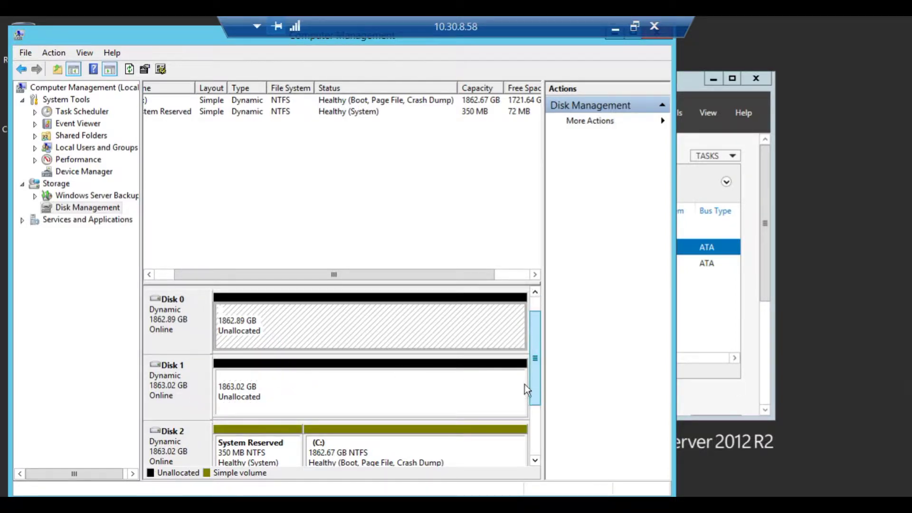
pyautogui.scroll(-3, 526, 385)
pyautogui.click(323, 397)
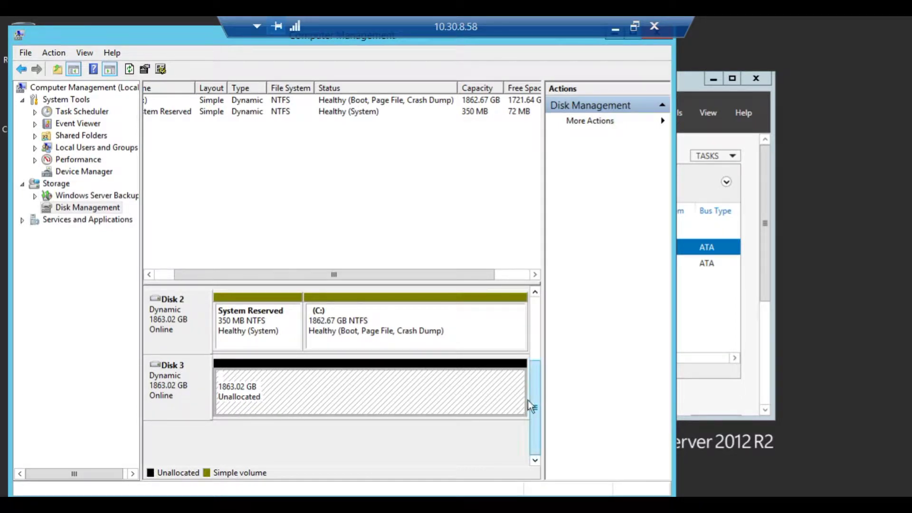
pyautogui.moveTo(536, 411); pyautogui.dragTo(541, 343)
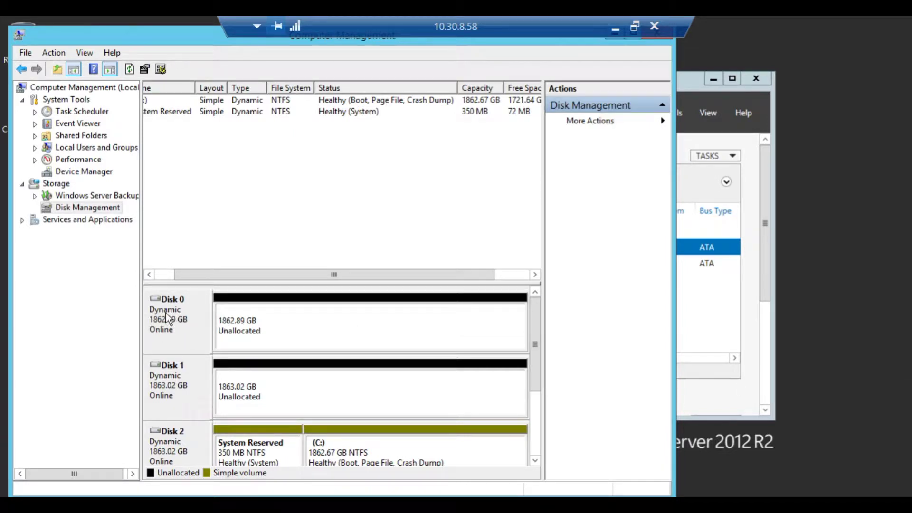
pyautogui.rightClick(193, 325)
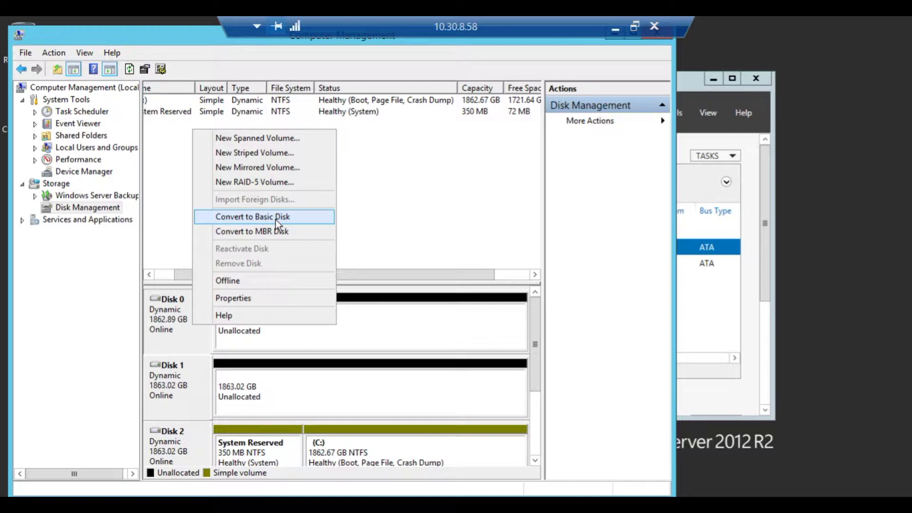
# Dismiss the disk actions list and reopen Disk 0's actions.
pyautogui.click(181, 315)
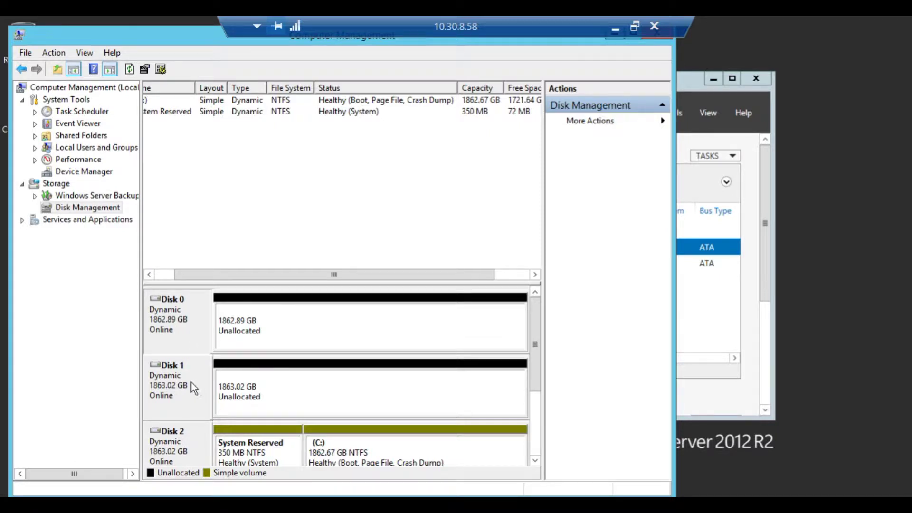
pyautogui.rightClick(188, 344)
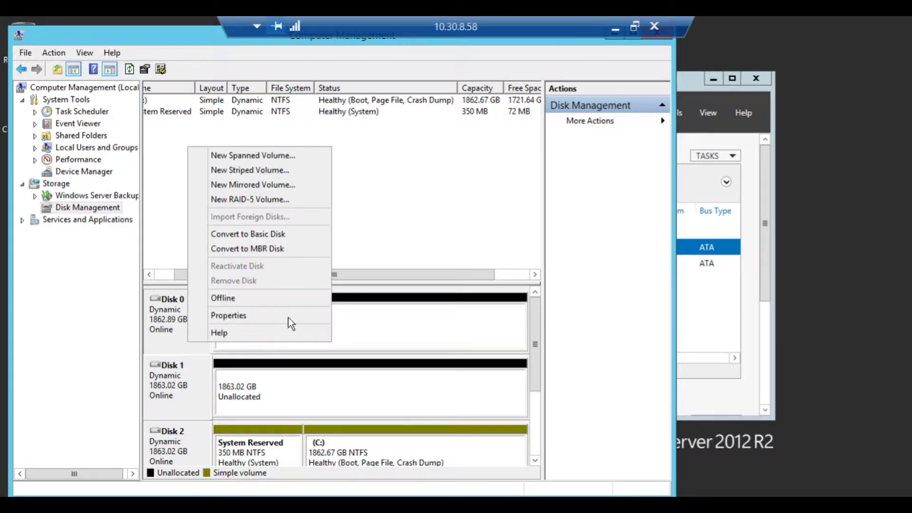
# Start a New RAID-5 Volume using Disks 0, 1 and 3 (3815200 MB total).
pyautogui.click(246, 200)
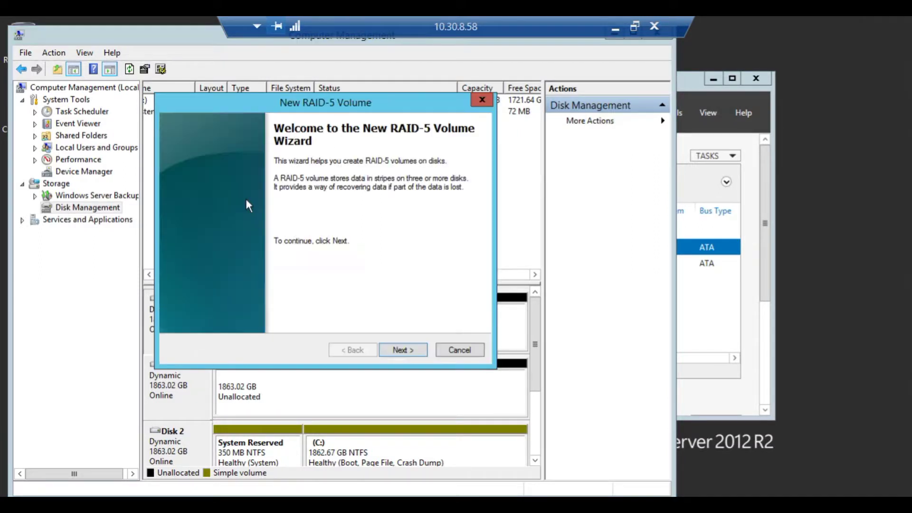
pyautogui.click(413, 351)
pyautogui.click(204, 208)
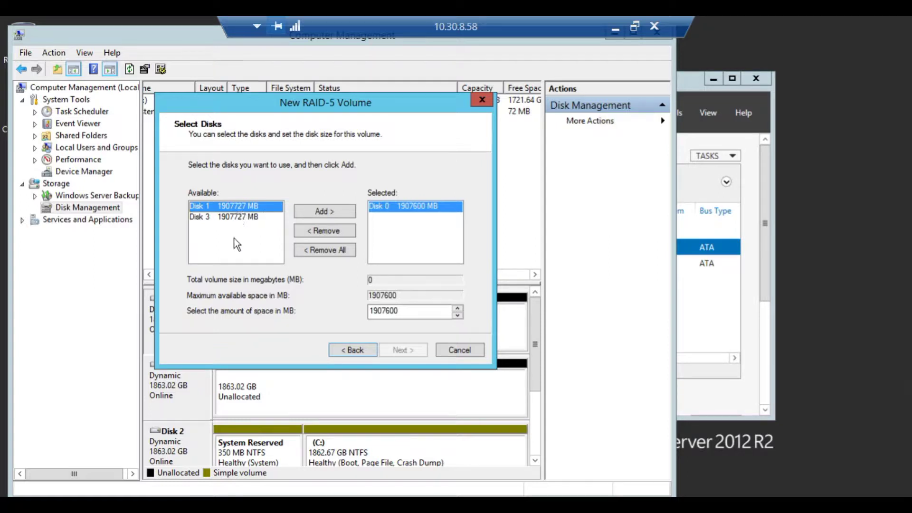
pyautogui.click(329, 215)
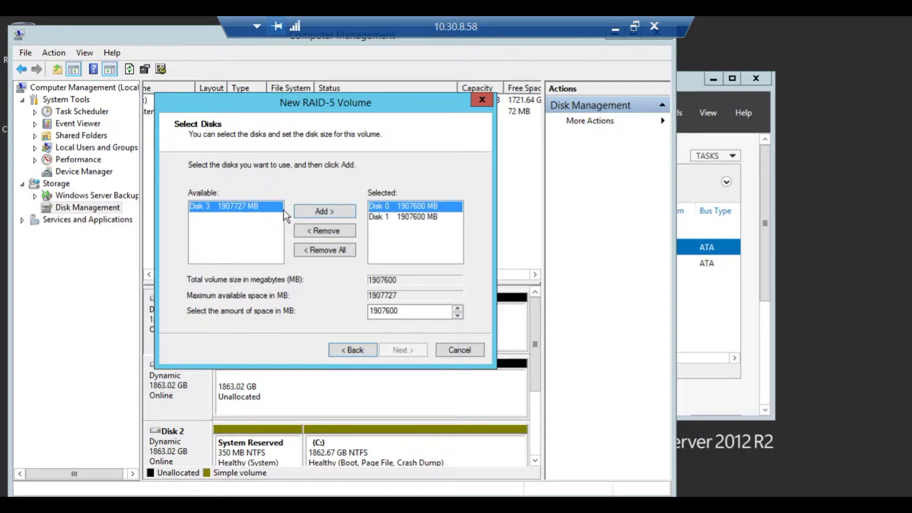
pyautogui.click(307, 211)
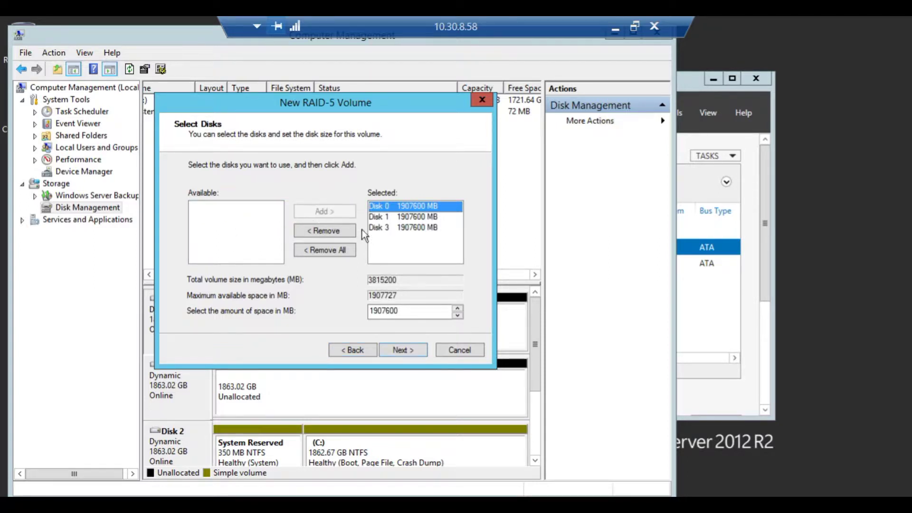
pyautogui.click(394, 351)
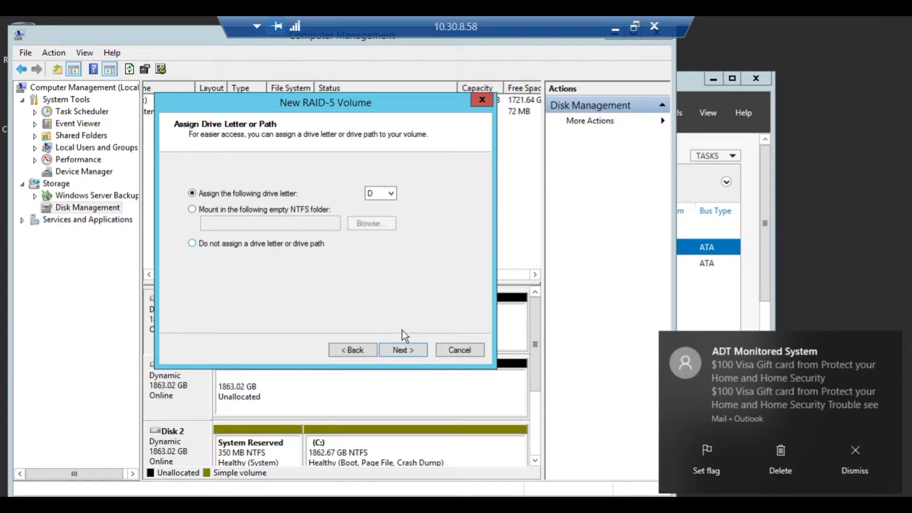
# Keep drive letter D and the NTFS file system for the RAID-5 volume.
pyautogui.click(411, 348)
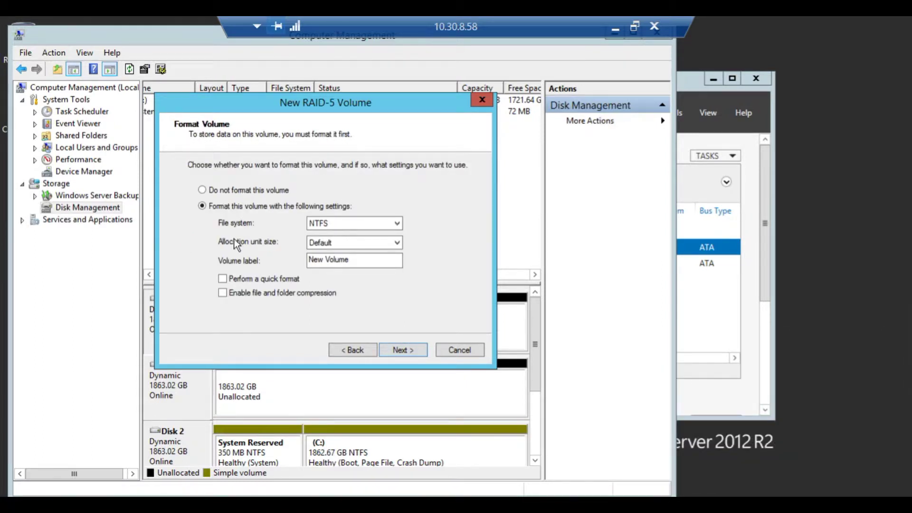
pyautogui.click(373, 225)
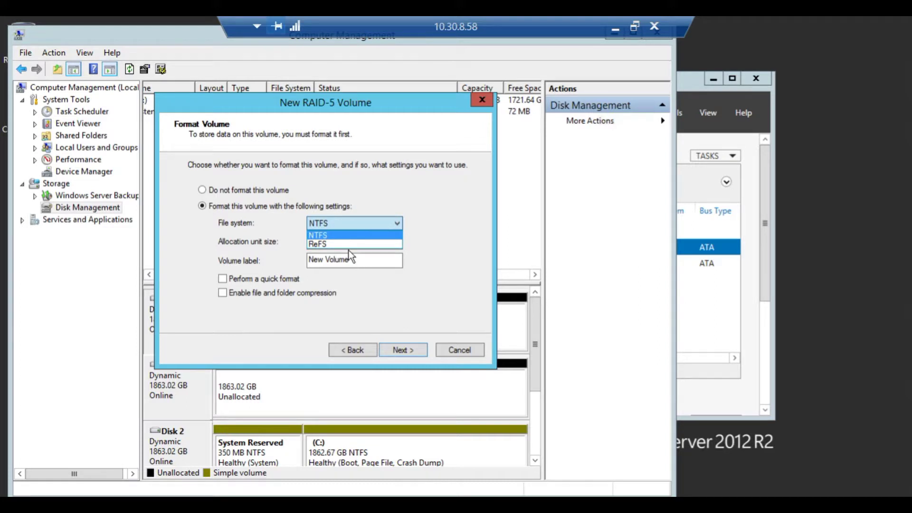
pyautogui.click(352, 228)
pyautogui.click(351, 225)
pyautogui.click(352, 224)
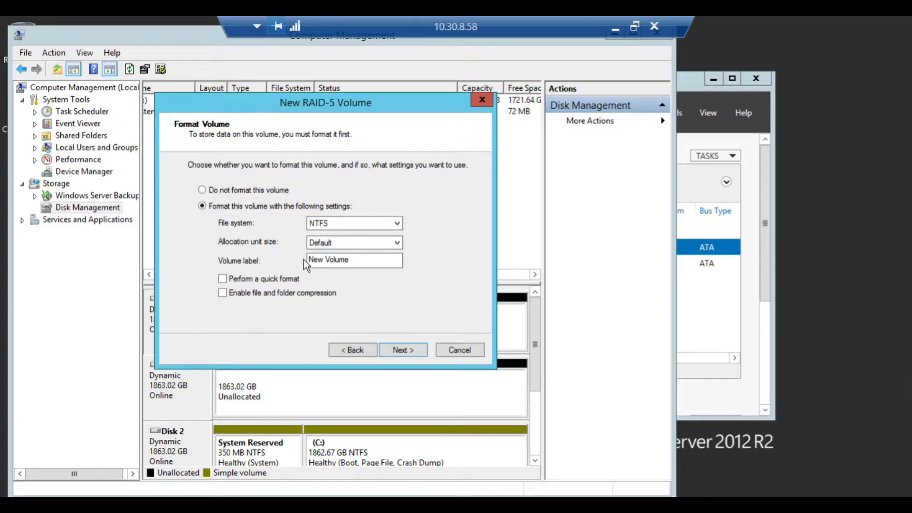
# Label the volume 'Backup Data Vol', enable quick format, and finish the wizard.
pyautogui.doubleClick(366, 261)
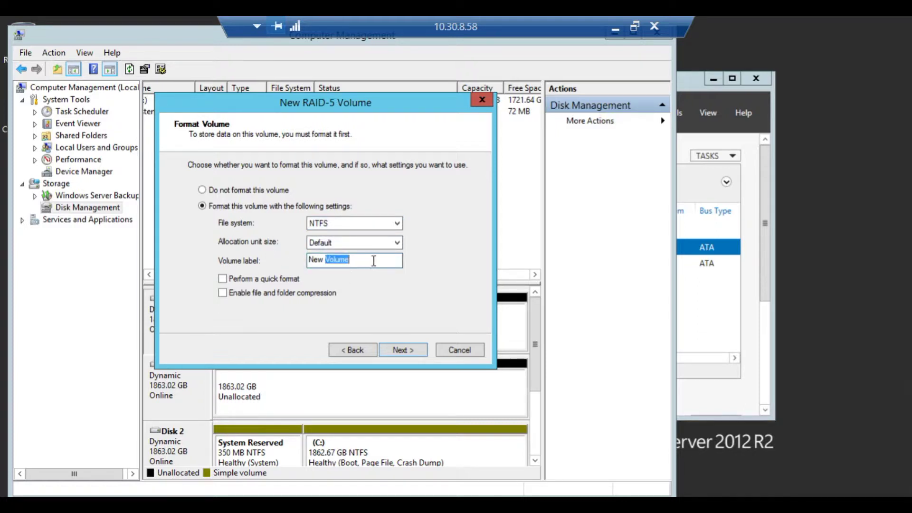
pyautogui.click(375, 261)
pyautogui.press('BackSpace')
pyautogui.press('BackSpace')
pyautogui.press('BackSpace')
pyautogui.press('BackSpace')
pyautogui.press('BackSpace')
pyautogui.press('BackSpace')
pyautogui.press('BackSpace')
pyautogui.press('BackSpace')
pyautogui.press('BackSpace')
pyautogui.press('BackSpace')
pyautogui.write('D')
pyautogui.press('BackSpace')
pyautogui.write('Backup Data Vol')
pyautogui.click(251, 278)
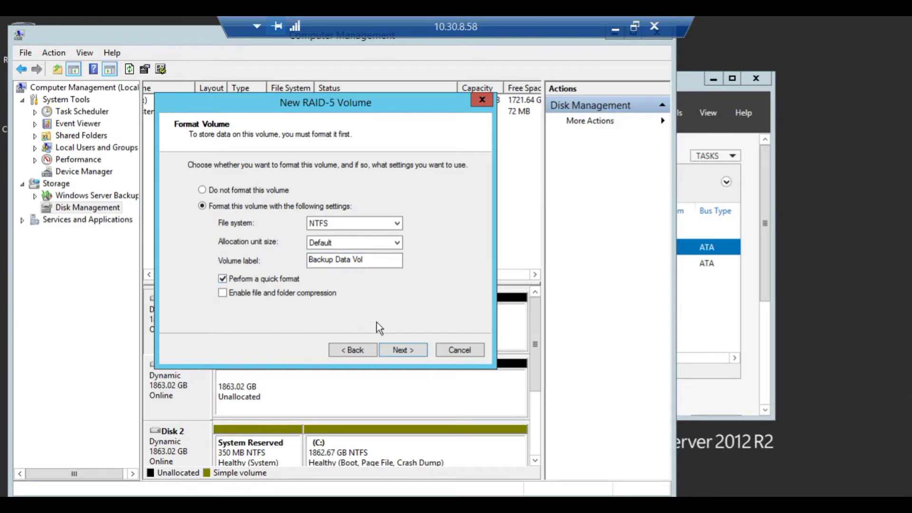
pyautogui.click(402, 349)
pyautogui.click(402, 349)
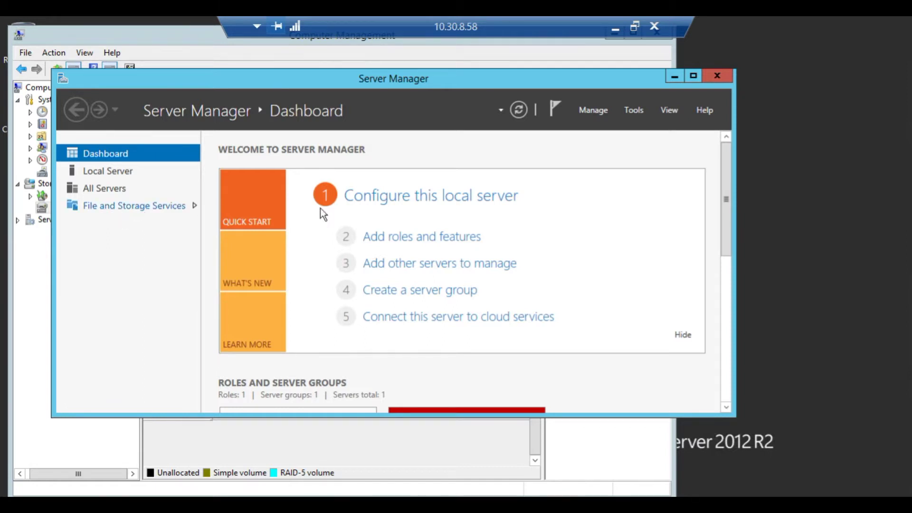
# Bring Server Manager's Dashboard to the front.
pyautogui.click(599, 112)
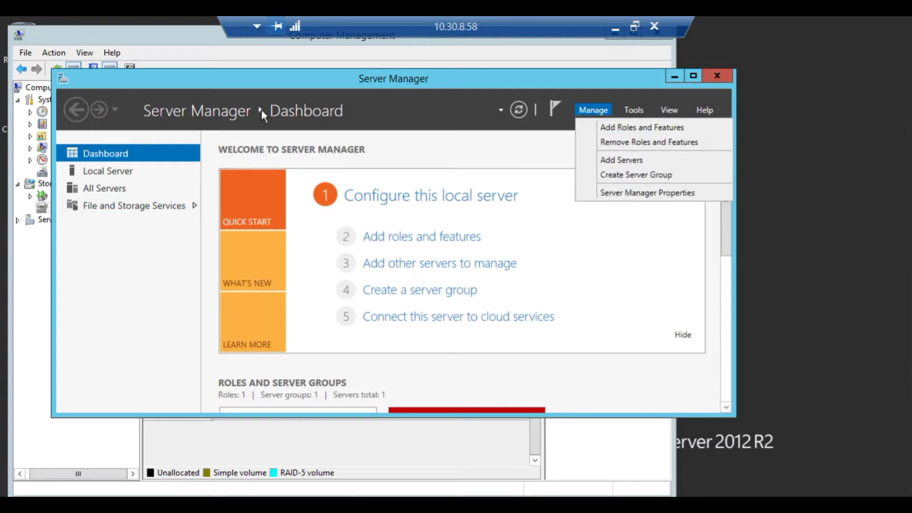
# In File and Storage Services Volumes, select D: Backup Data Vol and bring up its actions.
pyautogui.click(147, 209)
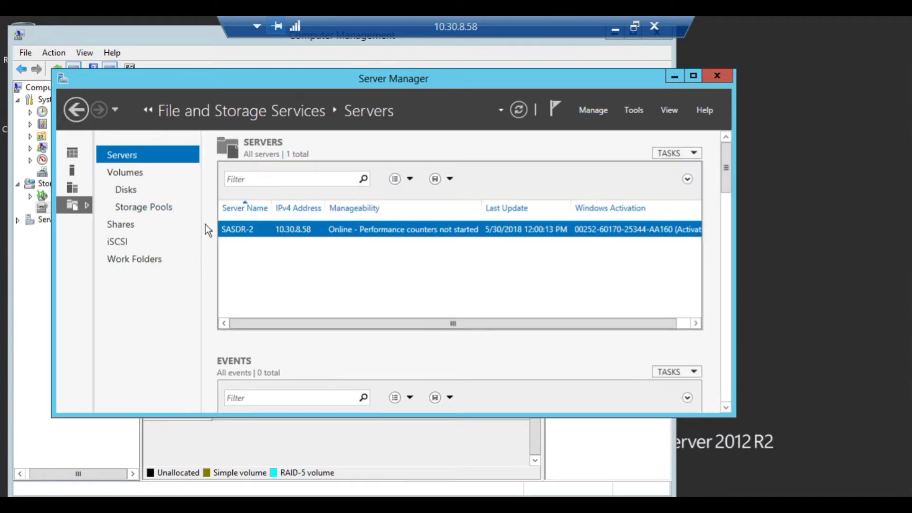
pyautogui.click(126, 174)
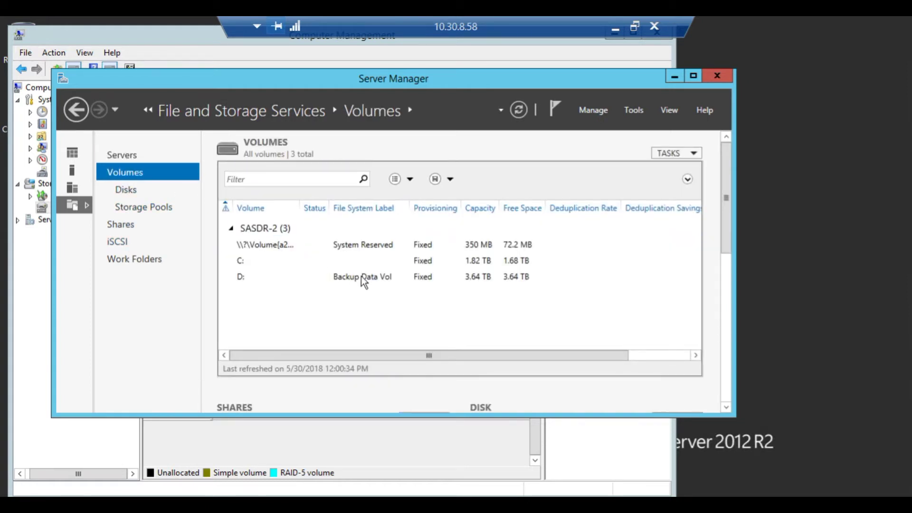
pyautogui.click(361, 276)
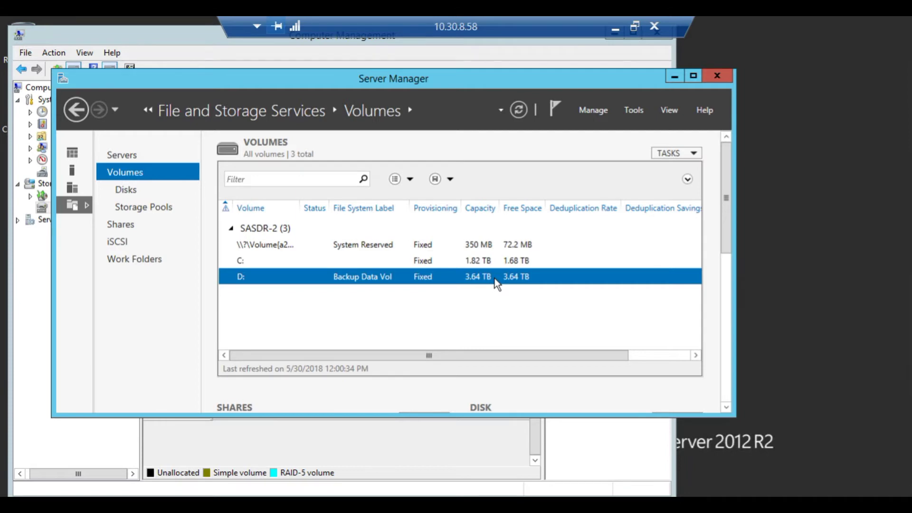
pyautogui.rightClick(244, 279)
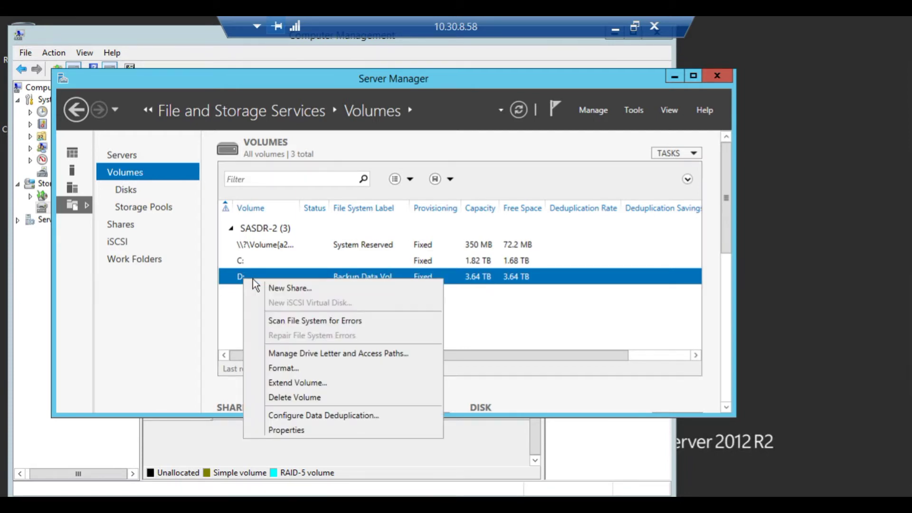
# Enable General purpose file server deduplication on D: and bring up its schedule window.
pyautogui.click(371, 414)
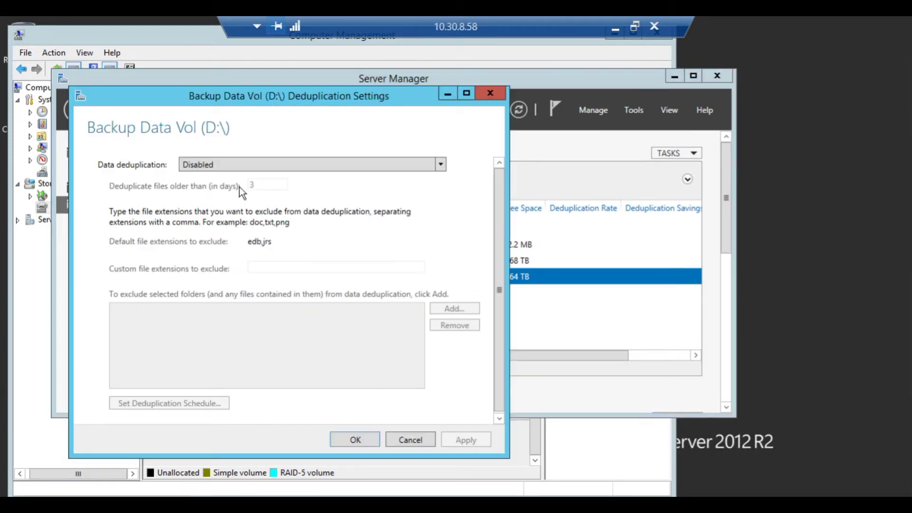
pyautogui.click(216, 171)
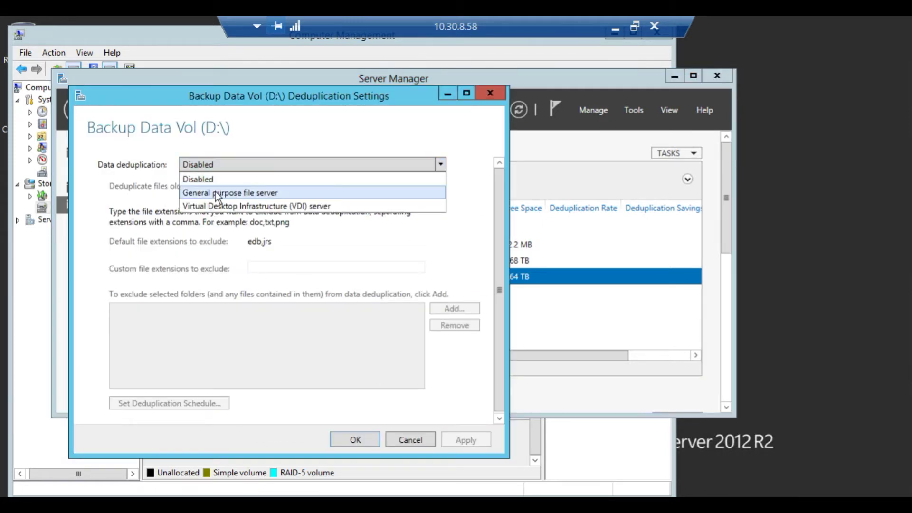
pyautogui.click(216, 192)
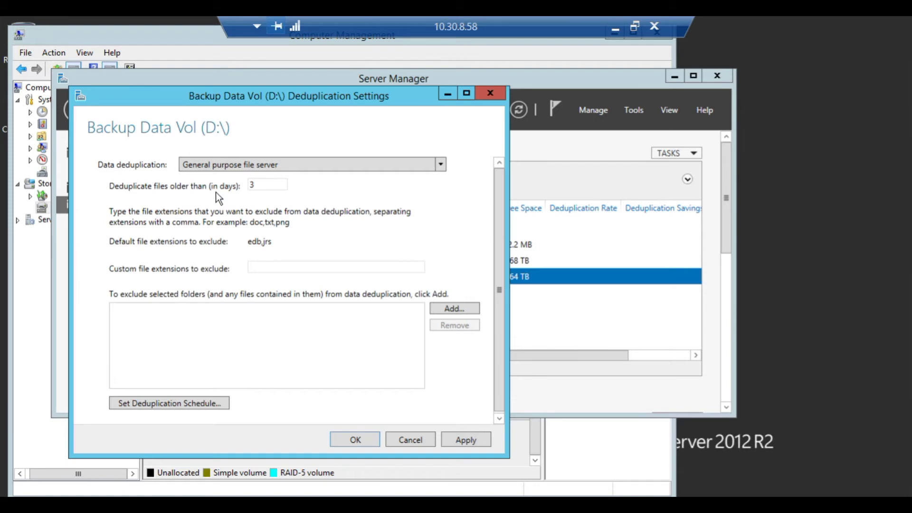
pyautogui.click(466, 440)
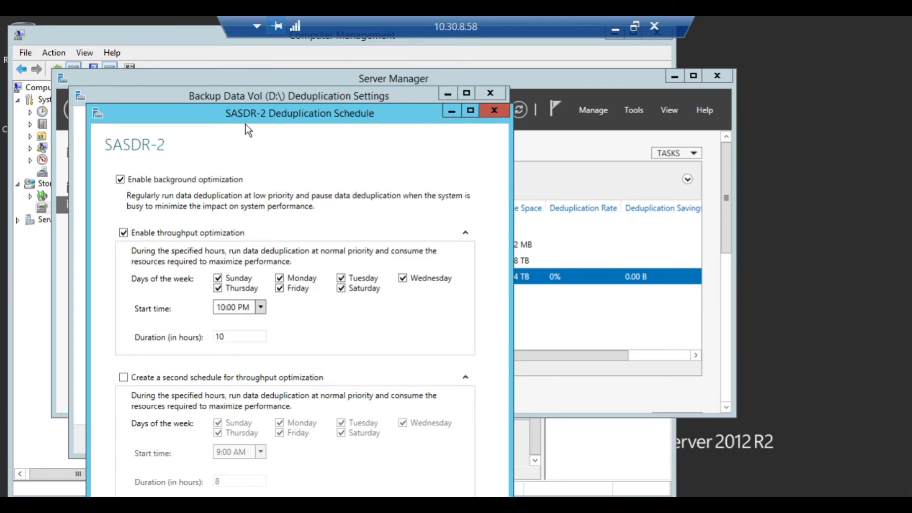
pyautogui.moveTo(245, 117); pyautogui.dragTo(261, 75)
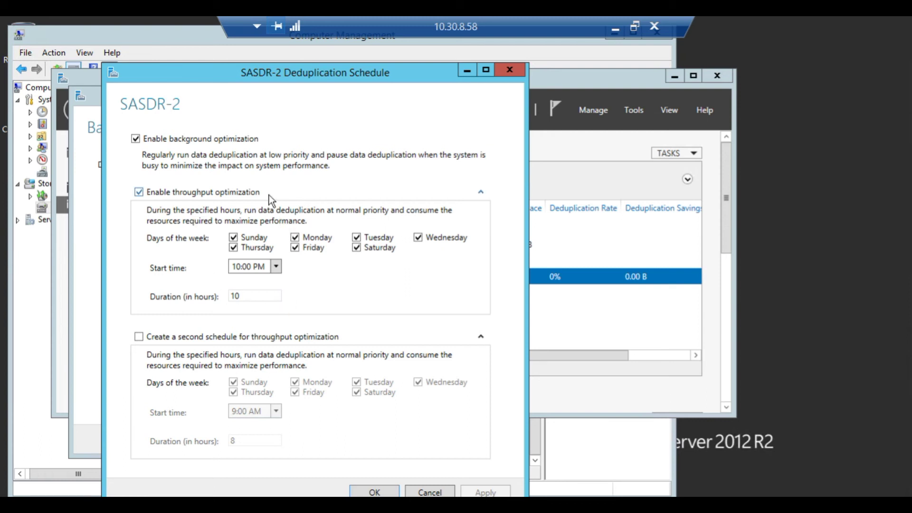
pyautogui.moveTo(380, 76); pyautogui.dragTo(366, 62)
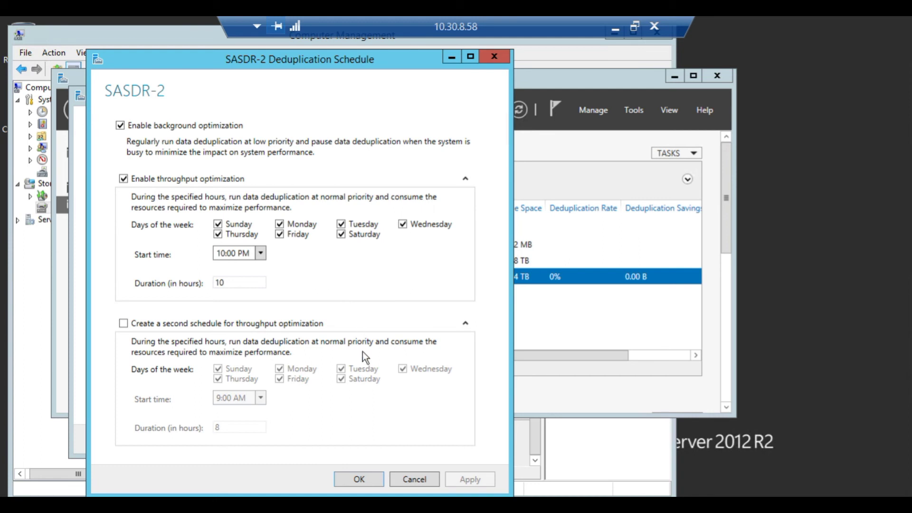
pyautogui.click(360, 479)
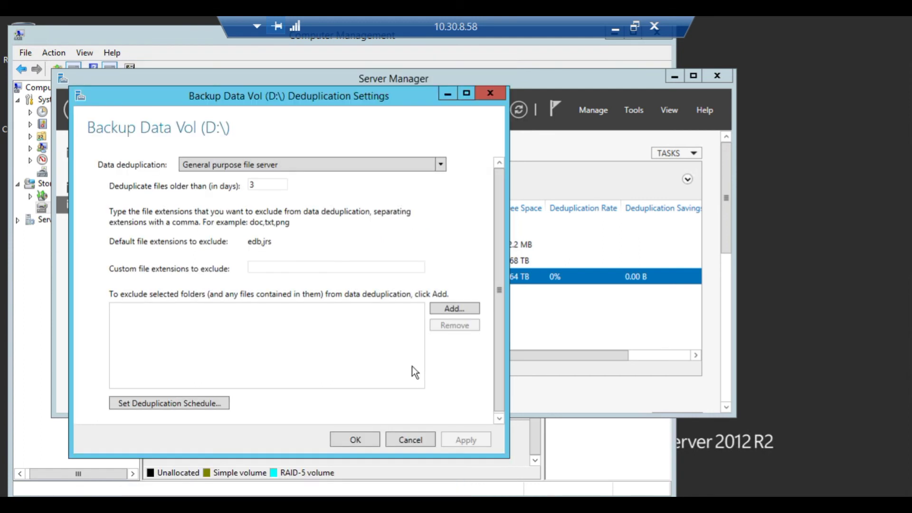
# Confirm the deduplication settings with OK, closing the dialogs.
pyautogui.click(363, 440)
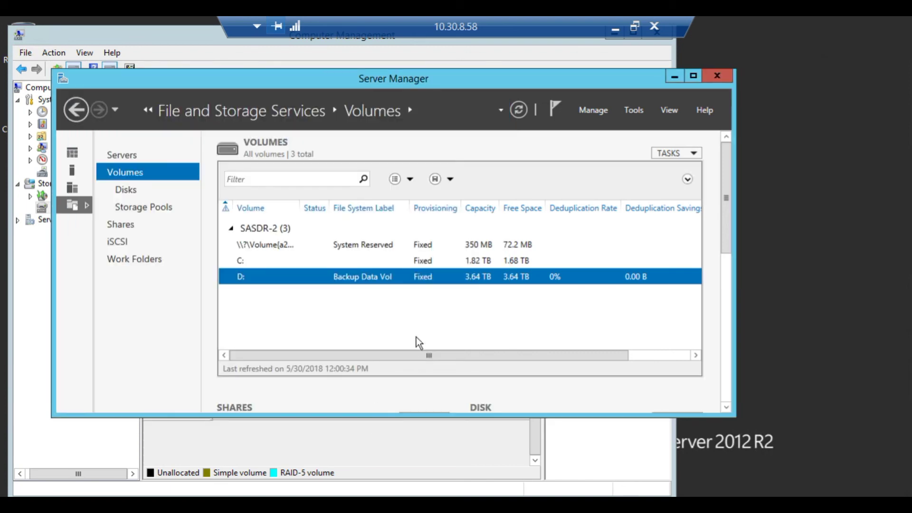